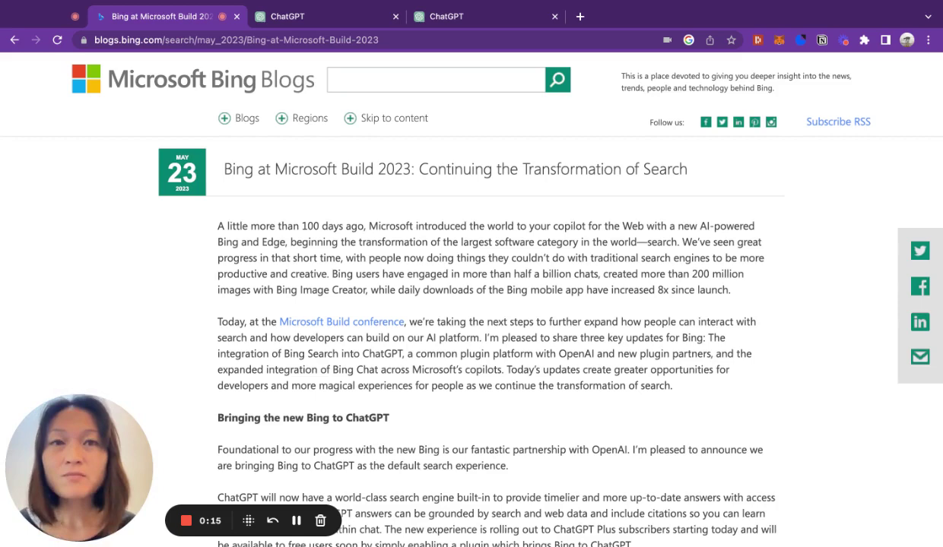
Switch to the chat with the prefilled question and set the model to GPT-4 (Default)
scroll(360, 355, "down", 2)
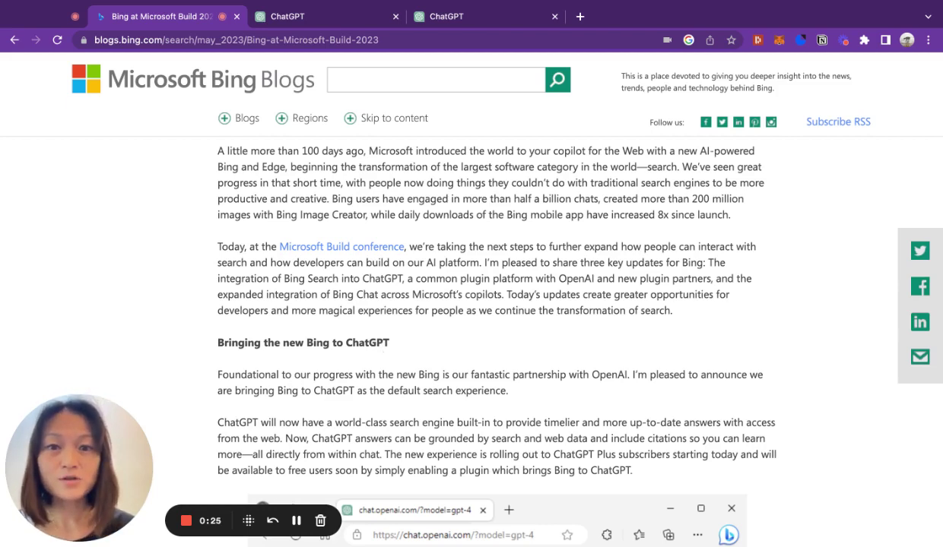
scroll(417, 369, "down", 1)
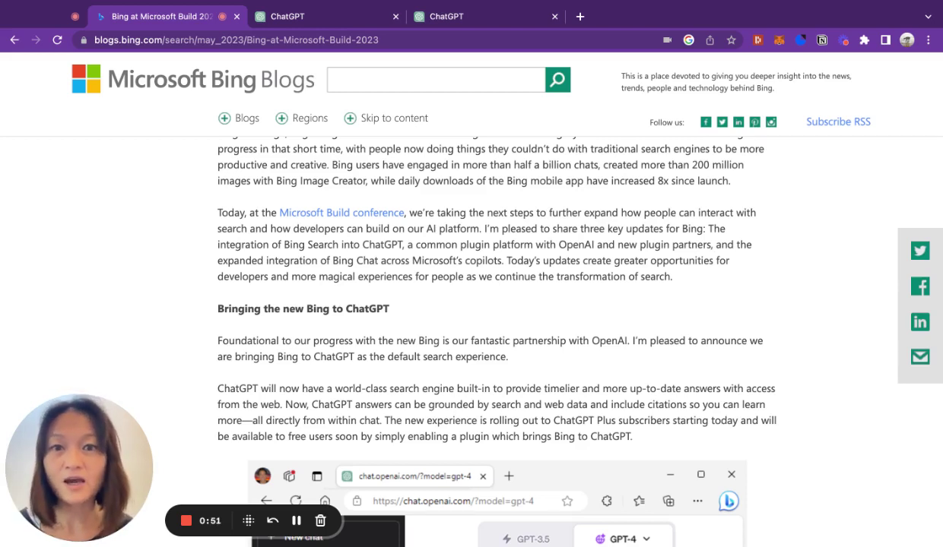
left_click(340, 22)
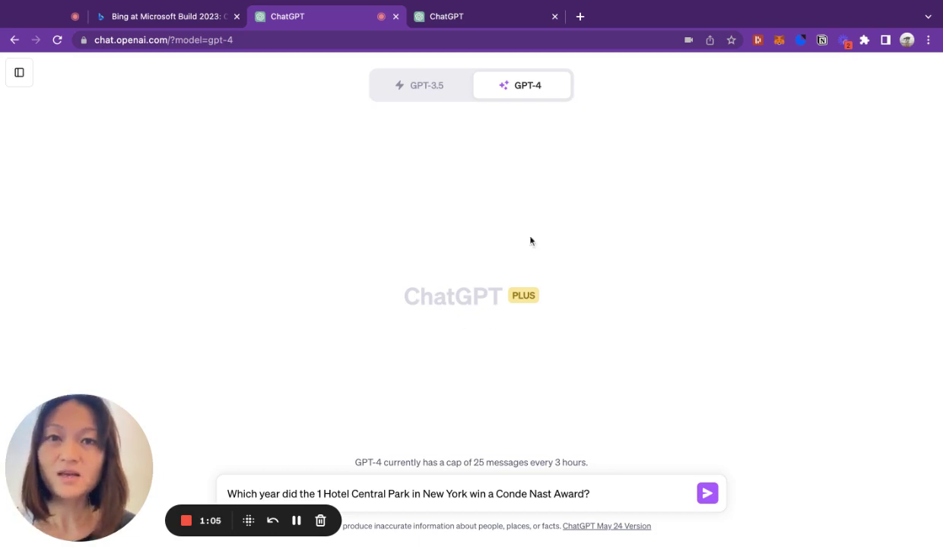
left_click(427, 90)
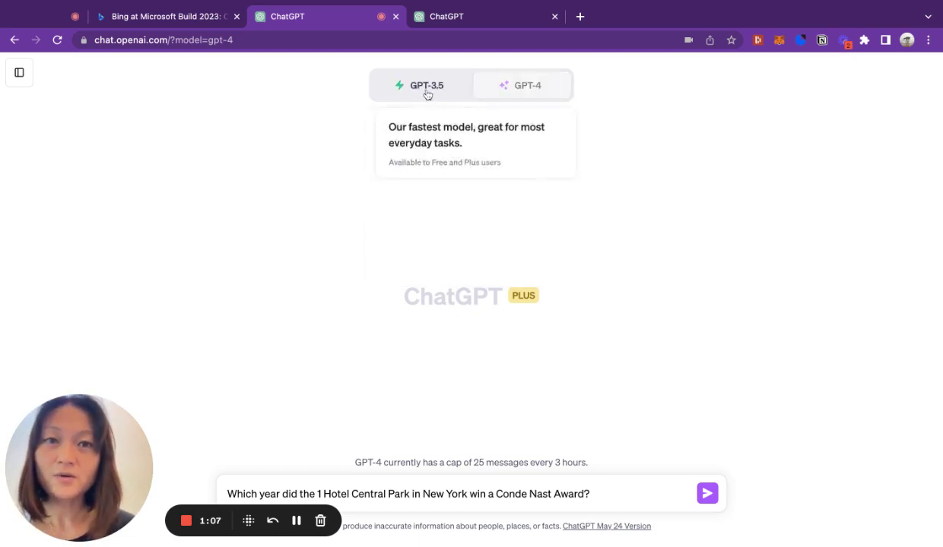
left_click(542, 94)
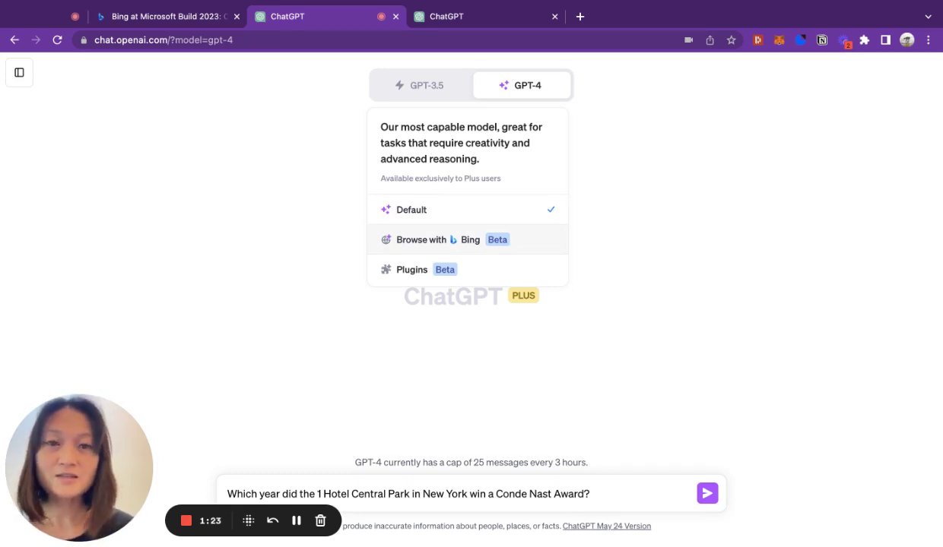
Send the 1 Hotel Central Park Conde Nast Award question to GPT-4
left_click(471, 213)
left_click(244, 493)
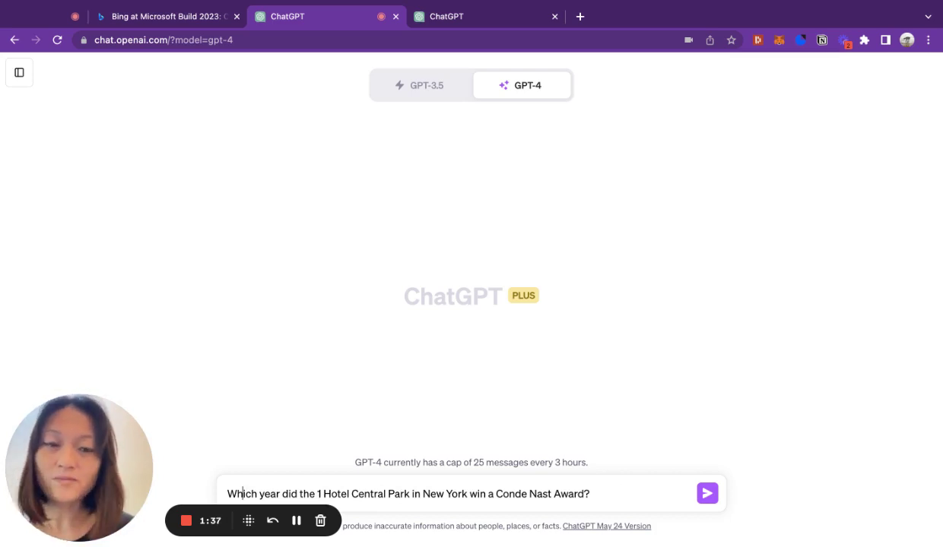
left_click(709, 497)
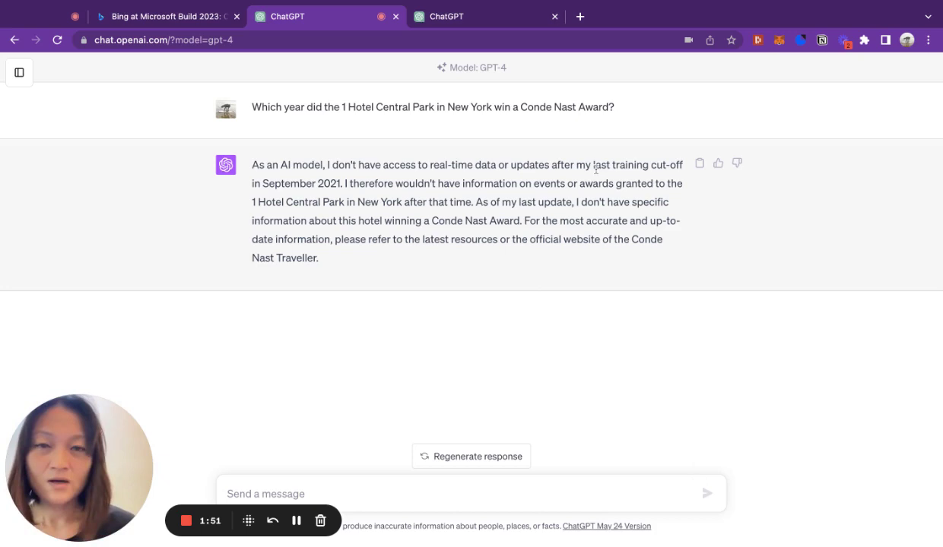
Set up a fresh chat using GPT-4 with Browse with Bing
left_click(478, 25)
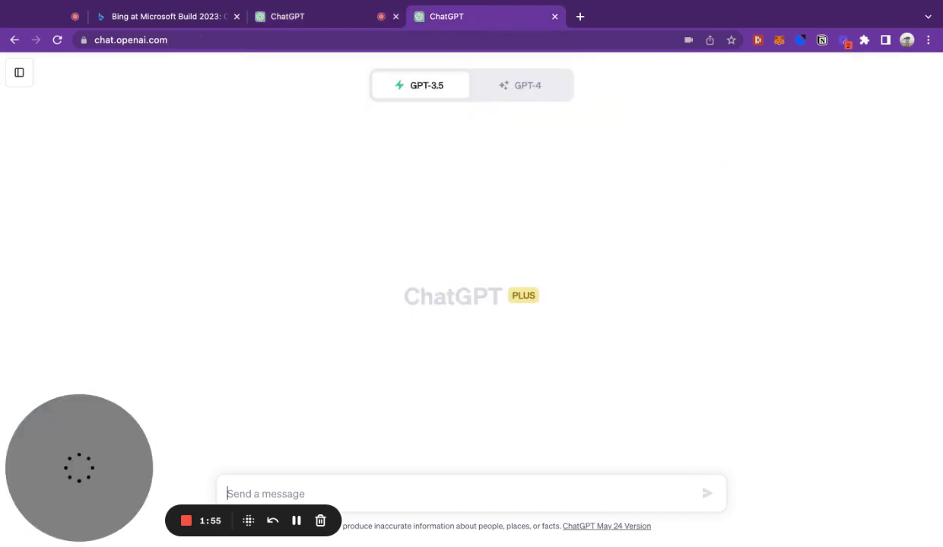
left_click(532, 90)
left_click(538, 97)
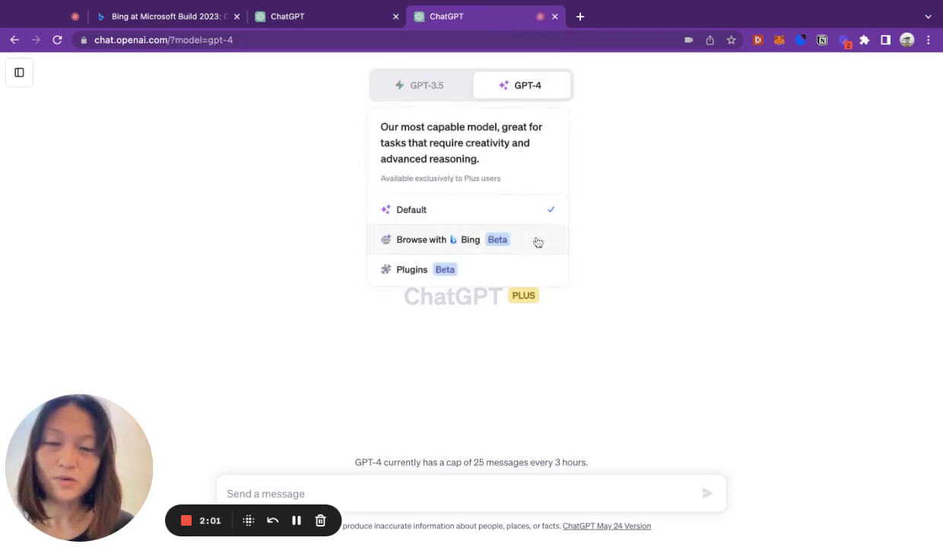
left_click(537, 240)
Copy the hotel award question from the earlier chat, send it here, and expand 'Finished browsing'
left_click(321, 9)
triple_click(532, 107)
key("ctrl+c")
left_click(501, 15)
left_click(460, 494)
key("ctrl+v")
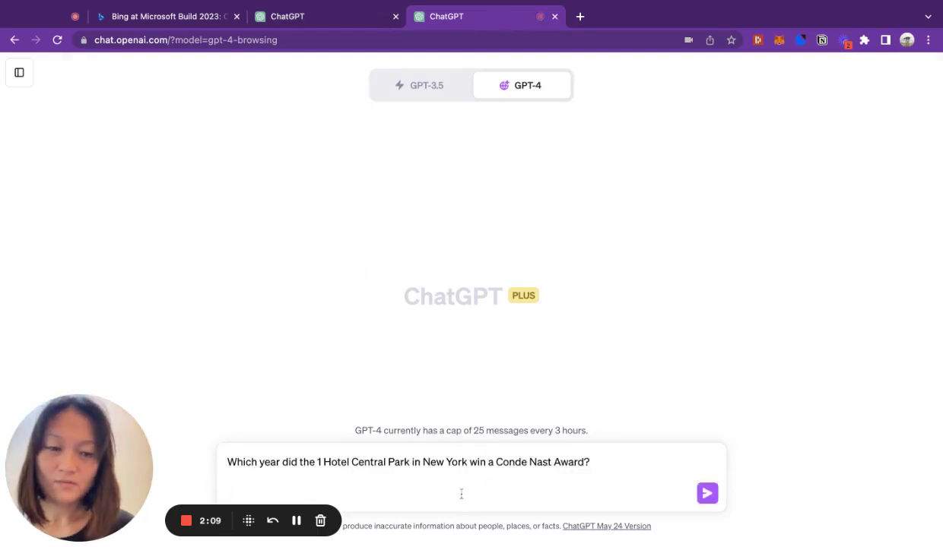
key("BackSpace")
key("Return")
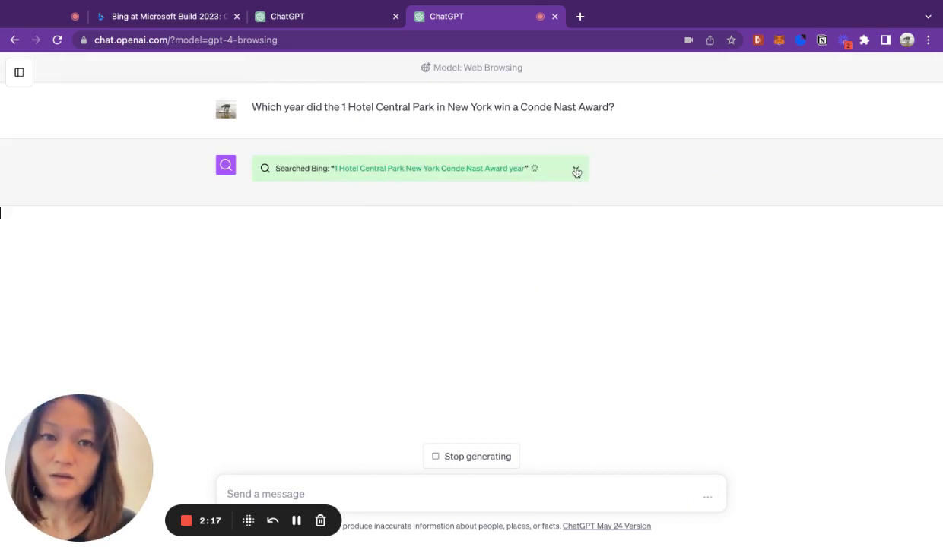
left_click(576, 171)
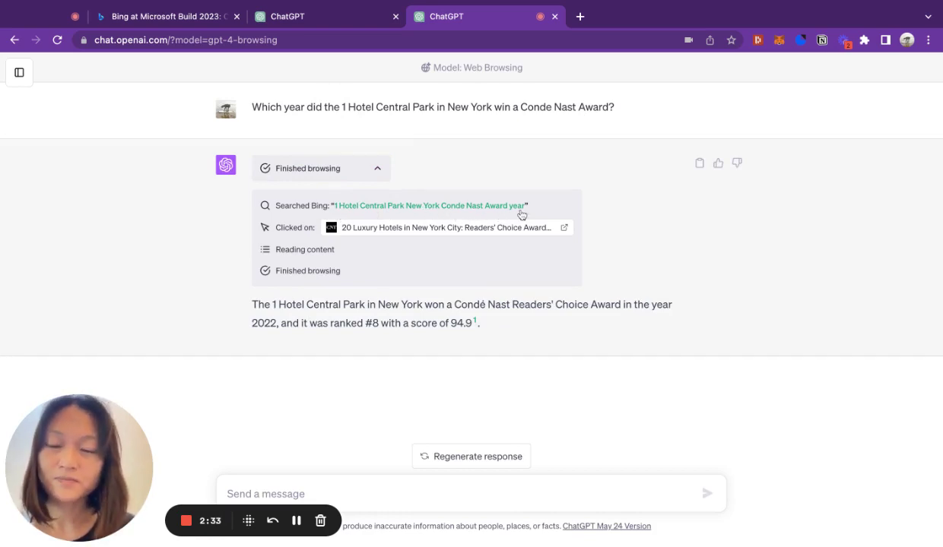
Open the Bing search ChatGPT ran and scroll through the 1 Hotel Central Park award results
left_click(425, 206)
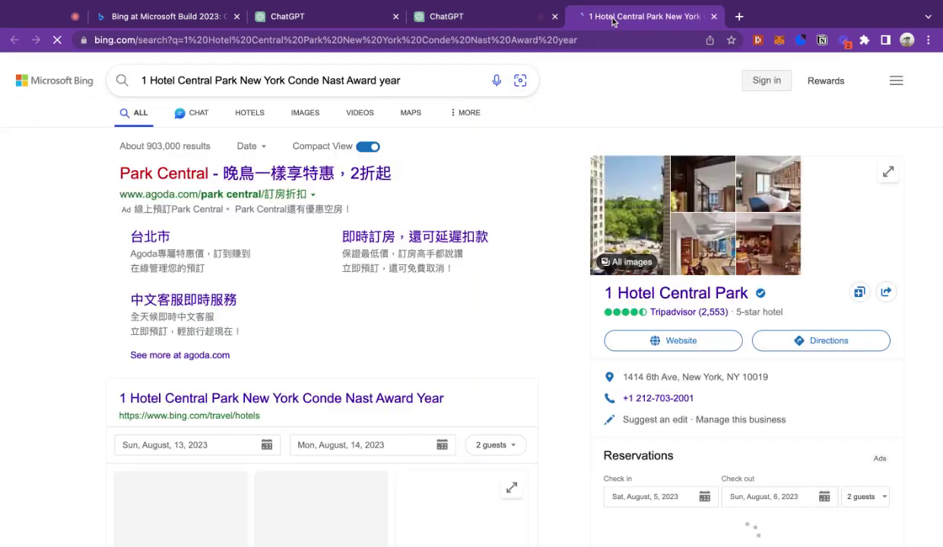
scroll(477, 217, "down", 3)
scroll(477, 217, "up", 3)
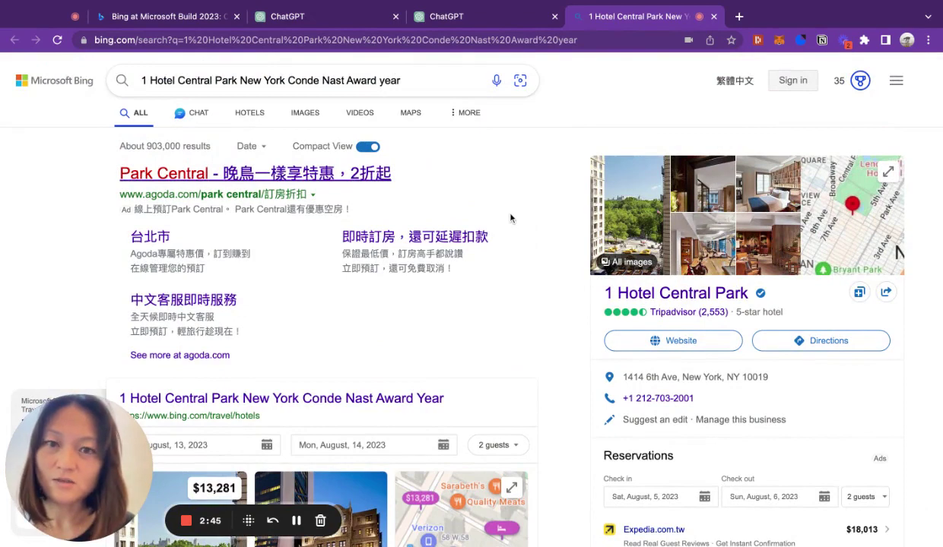
scroll(510, 218, "down", 2)
scroll(510, 218, "down", 5)
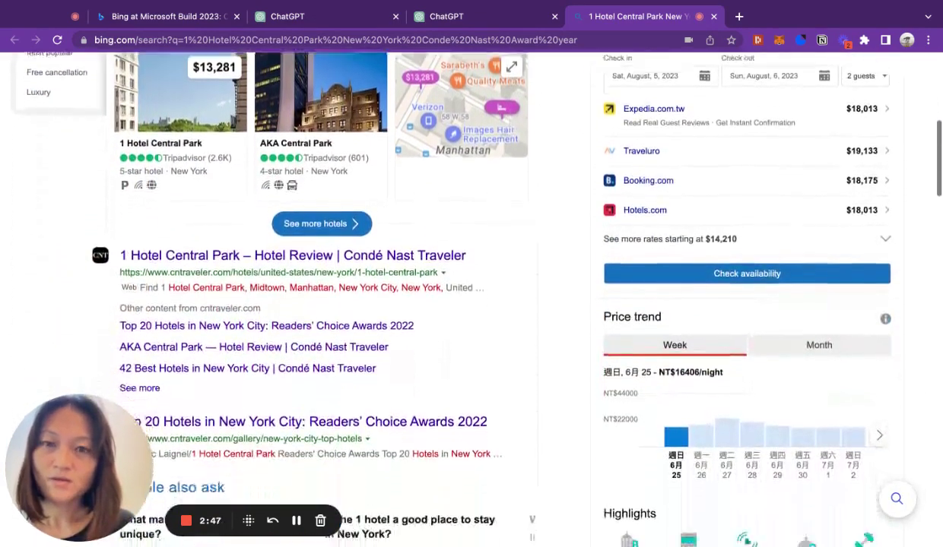
scroll(440, 155, "down", 1)
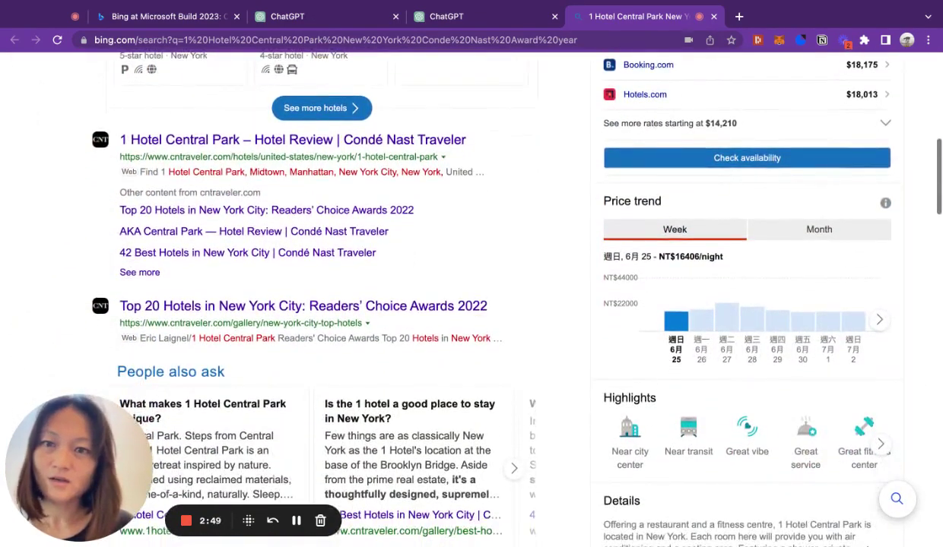
scroll(478, 324, "down", 1)
scroll(396, 327, "down", 2)
scroll(368, 374, "down", 3)
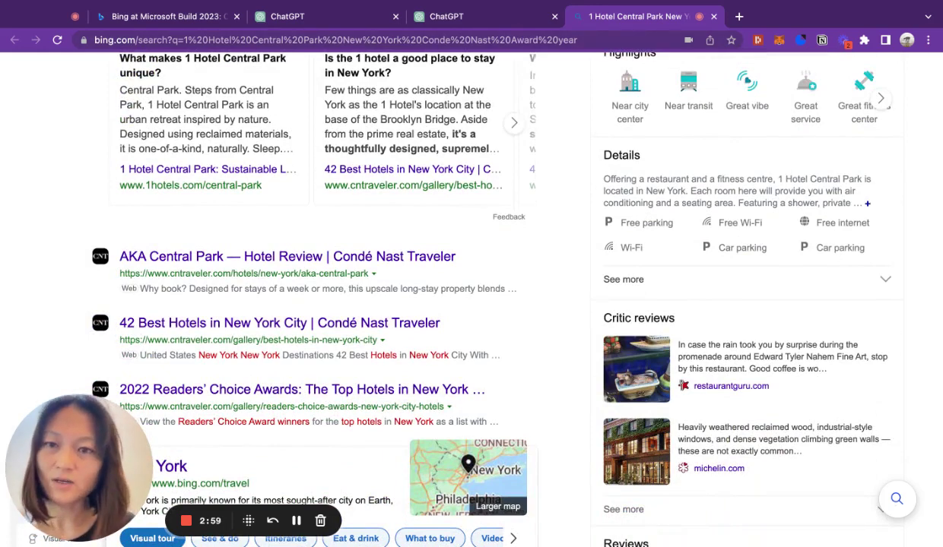
scroll(342, 305, "down", 3)
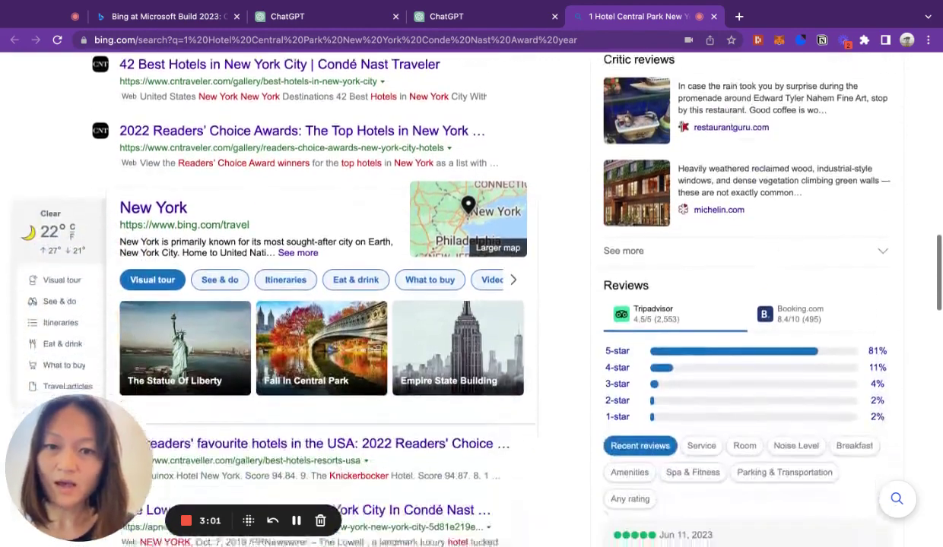
scroll(342, 304, "down", 2)
scroll(342, 304, "up", 6)
scroll(342, 304, "up", 5)
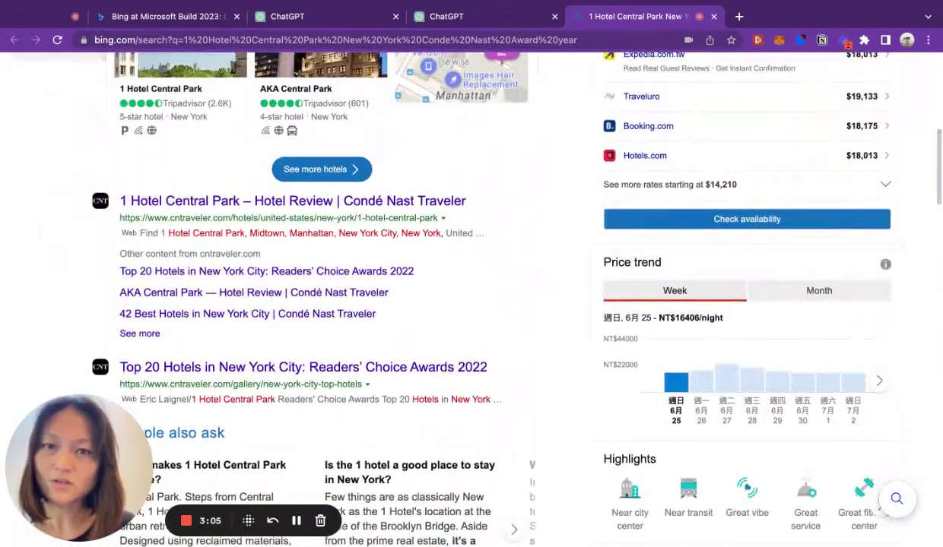
Go back to the chat with the award answer and look it over
left_click(487, 23)
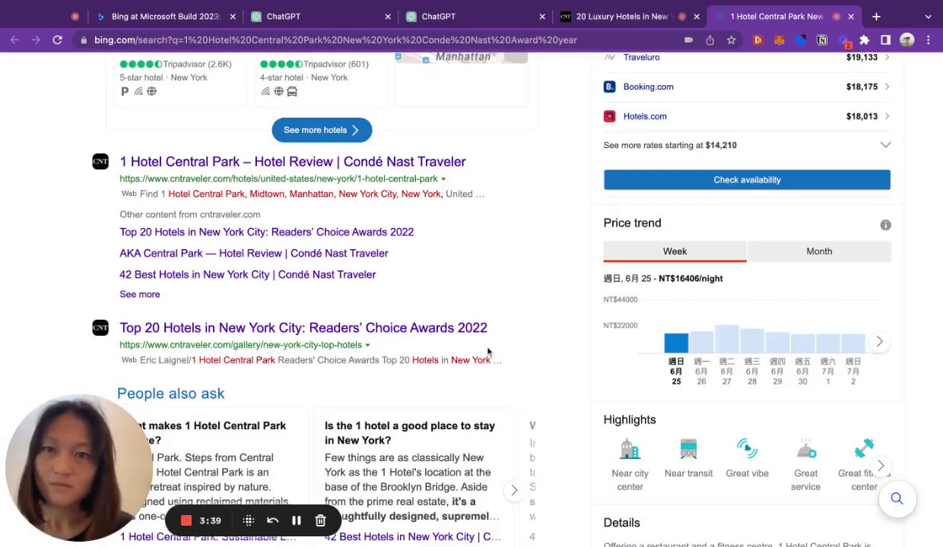
scroll(483, 346, "up", 2)
scroll(479, 335, "down", 3)
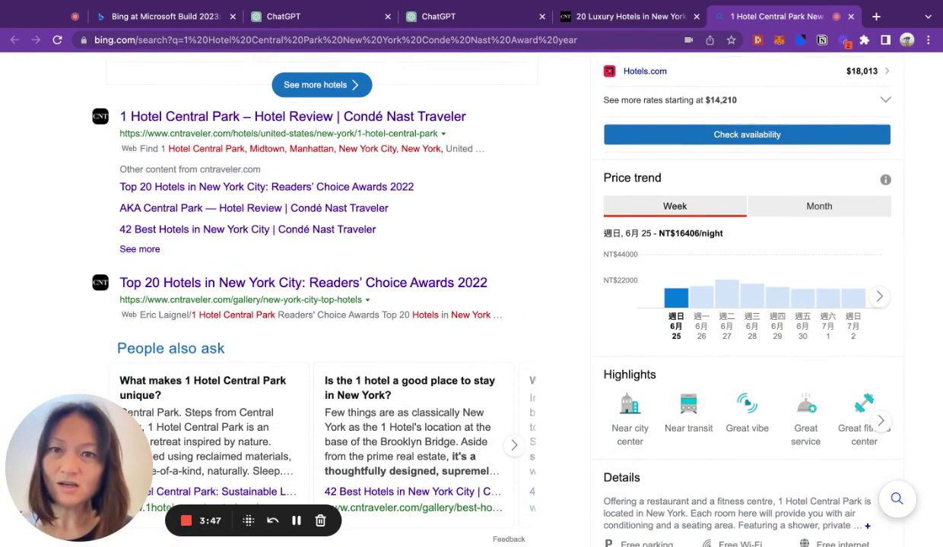
scroll(449, 200, "up", 2)
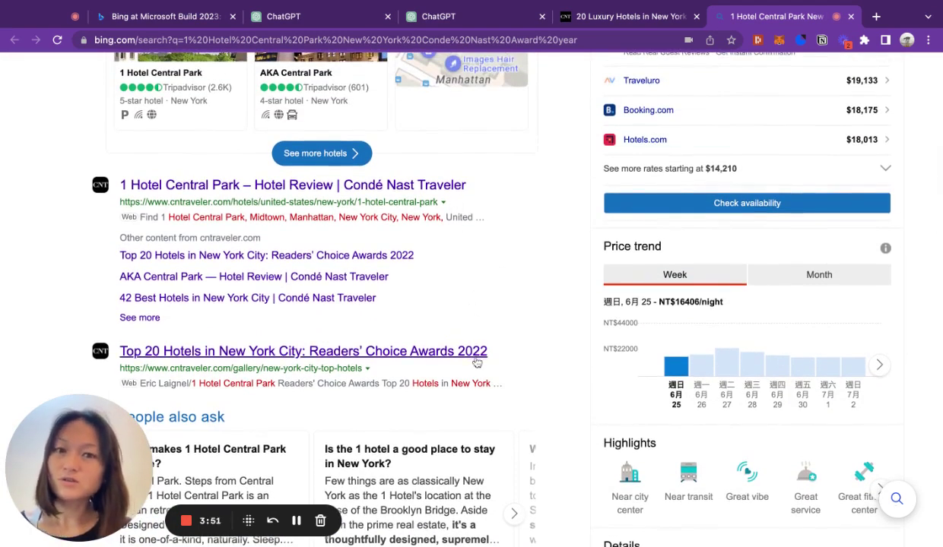
Scroll the Condé Nast Top 20 Readers' Choice 2022 gallery to #1 and #2, then return to ChatGPT
left_click(637, 23)
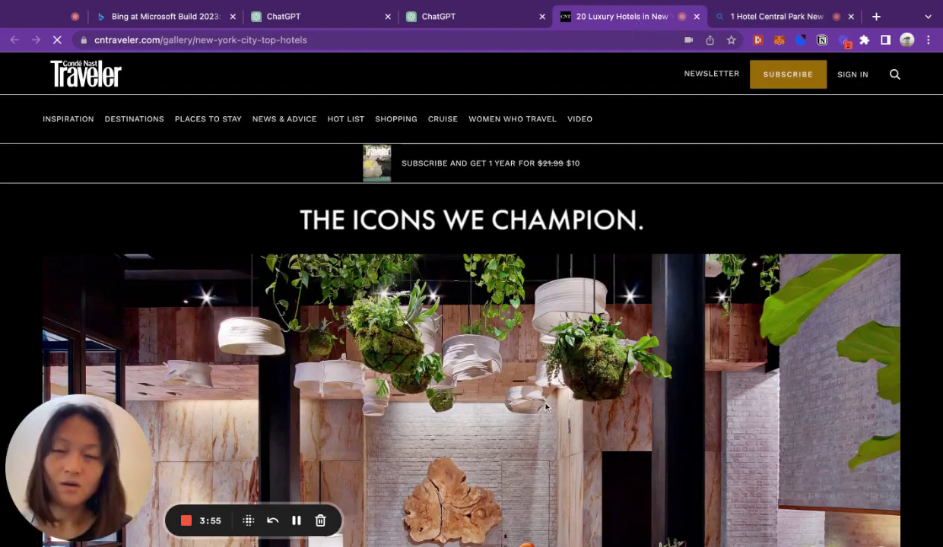
scroll(526, 390, "down", 2)
scroll(543, 404, "down", 10)
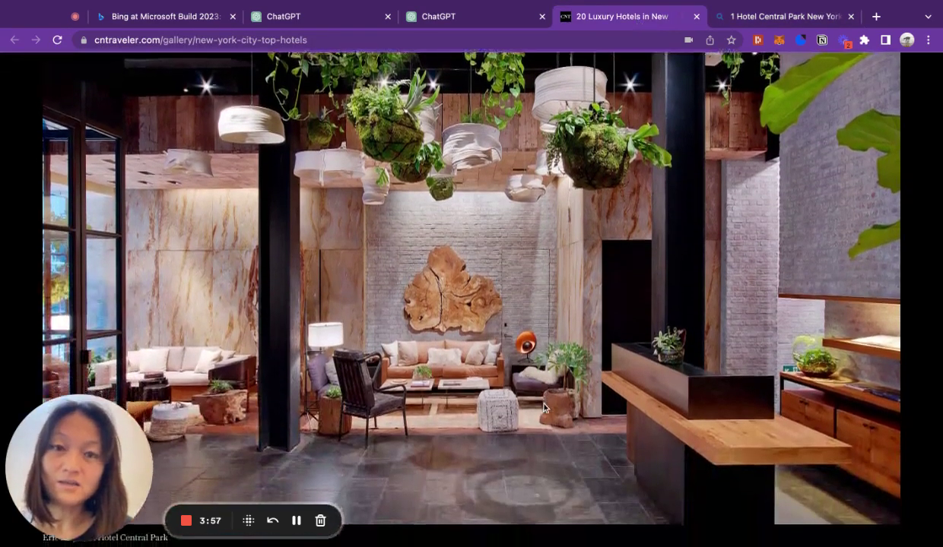
scroll(456, 289, "down", 2)
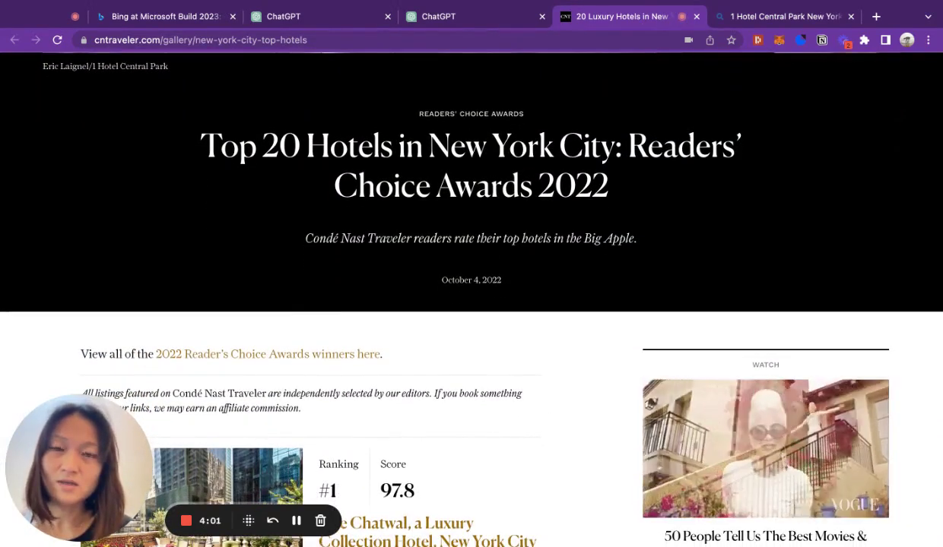
scroll(471, 304, "down", 2)
scroll(456, 289, "down", 8)
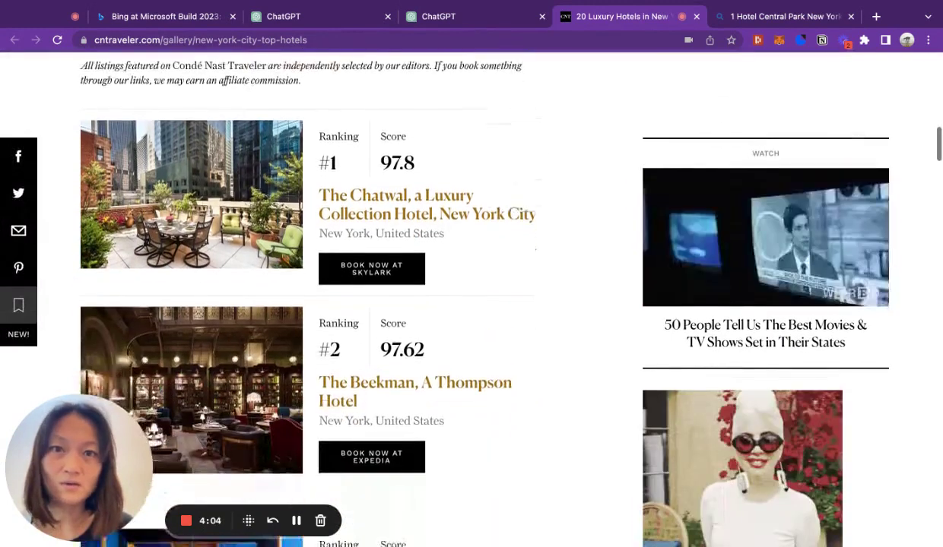
left_click(467, 16)
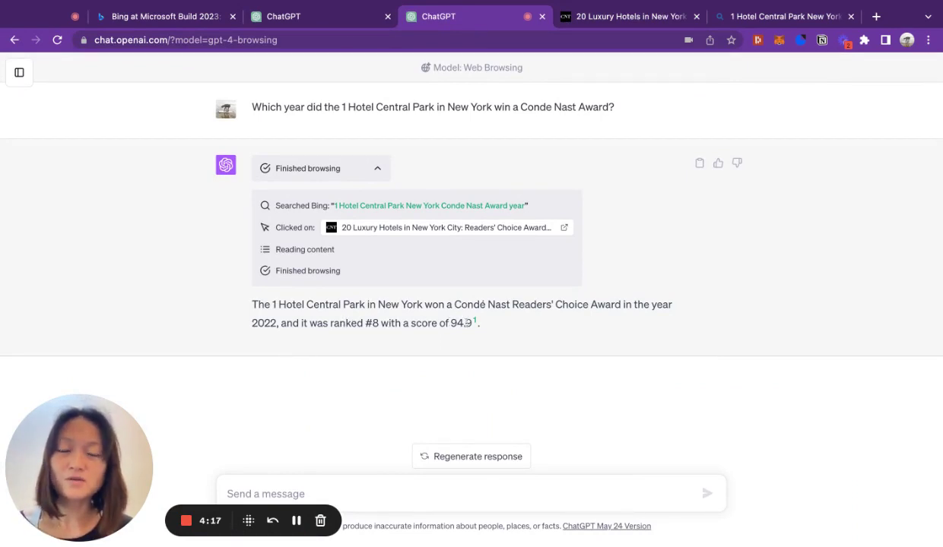
mouse_move(475, 325)
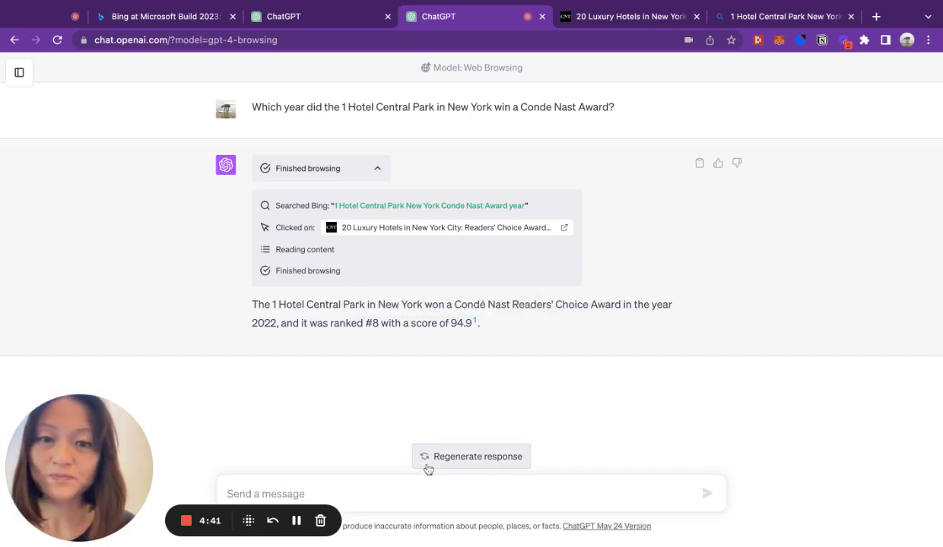
left_click(413, 487)
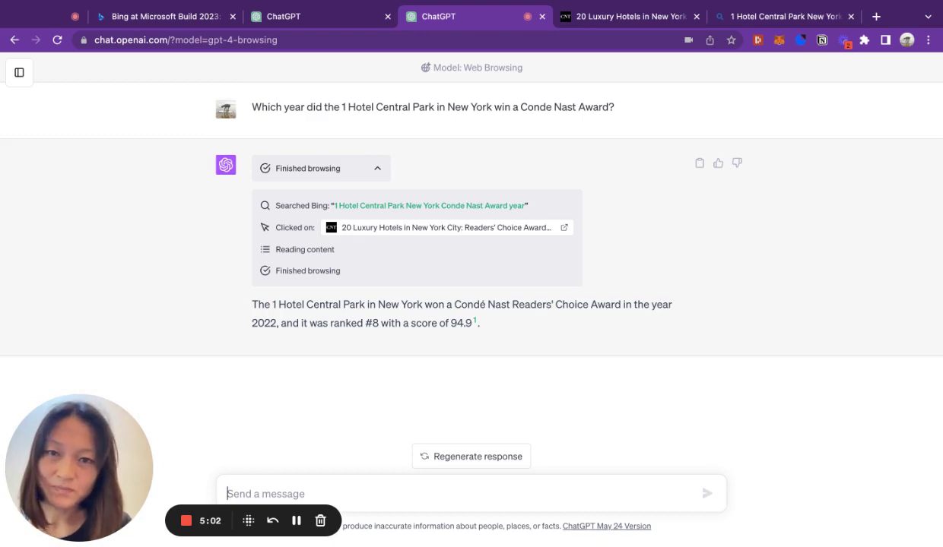
Ask ChatGPT 'Which hotel was ranked number 12 in the same award category?'
type("Which hotel wa")
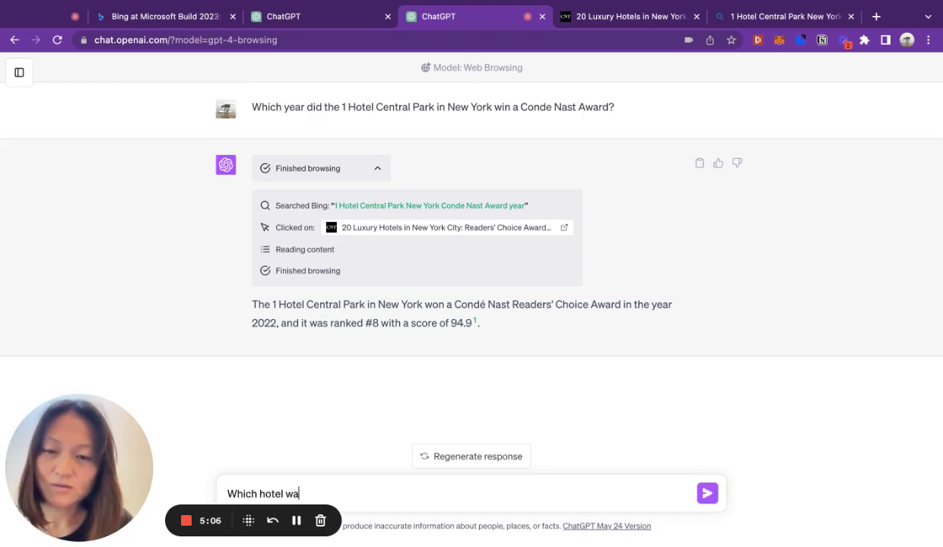
type("s ranked number ")
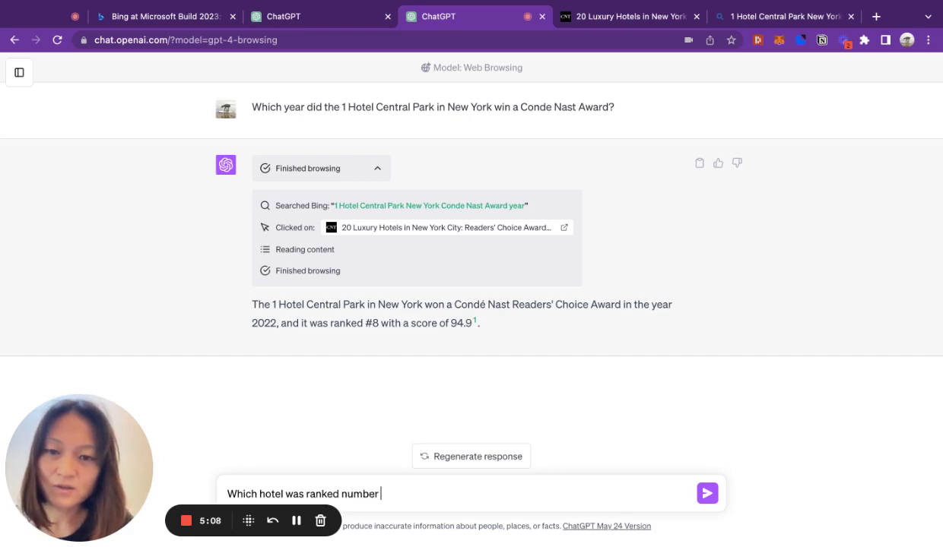
type("12 in the ")
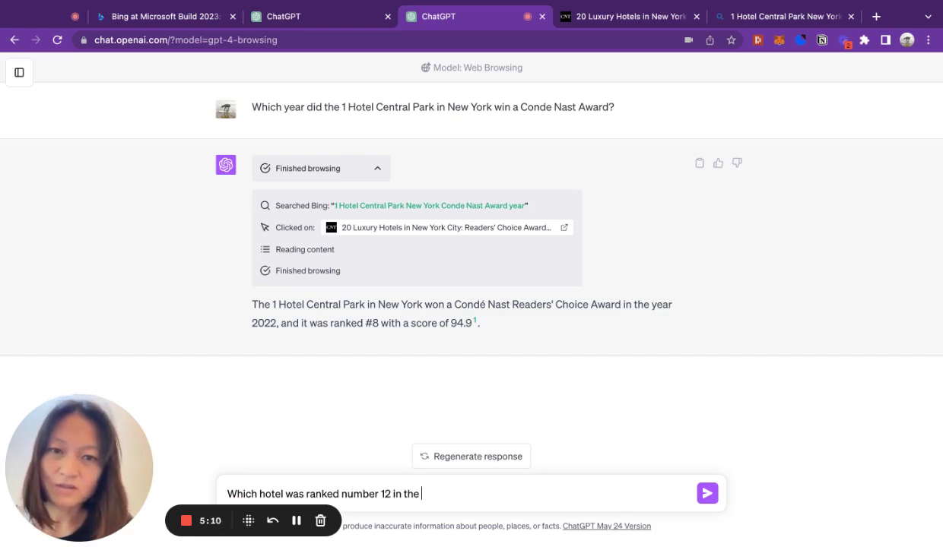
type("same aa")
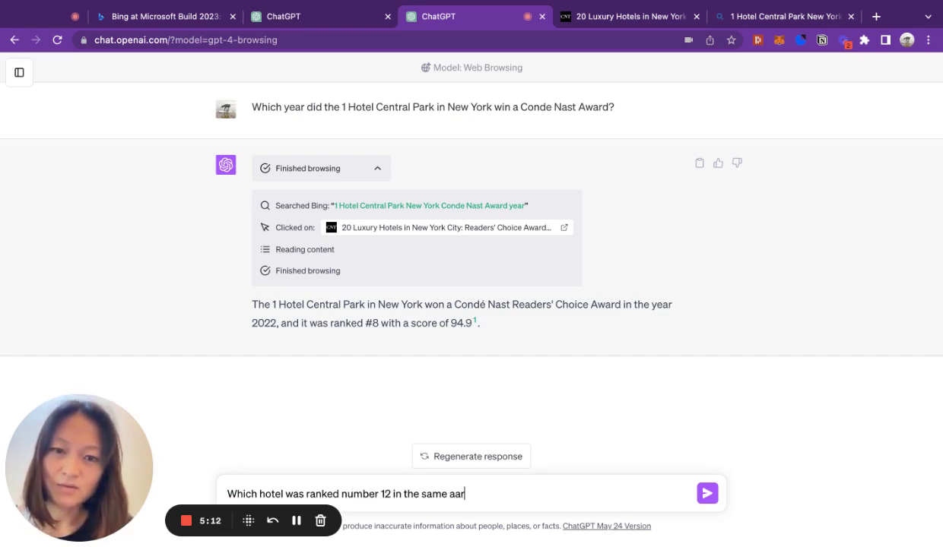
key("BackSpace")
type("ward c")
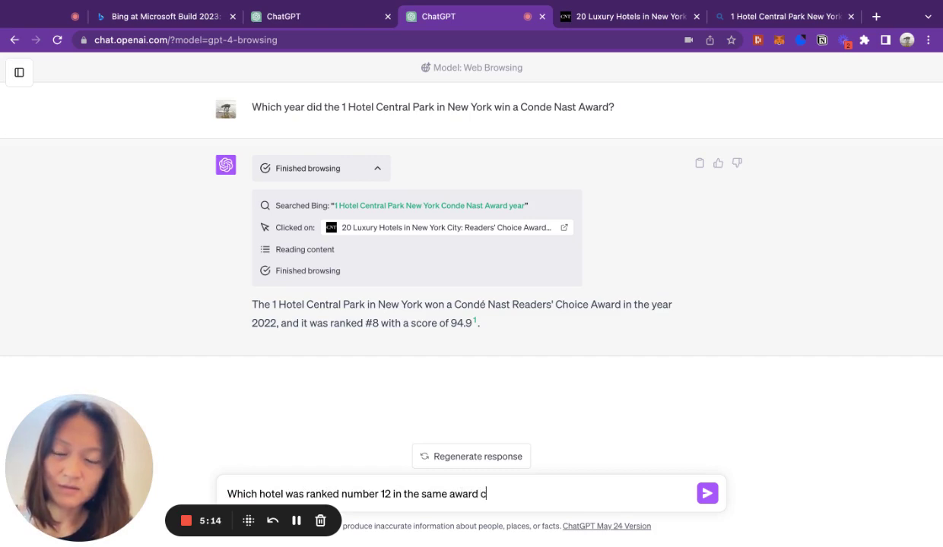
type("ategory?")
key("Return")
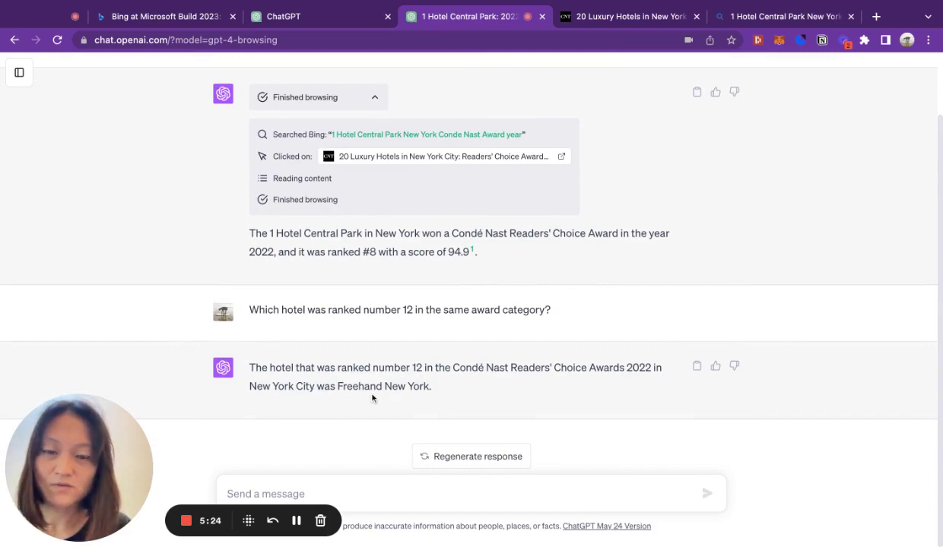
Scroll the Condé Nast rankings down to #12, Freehand New York, then return to ChatGPT
left_click(629, 17)
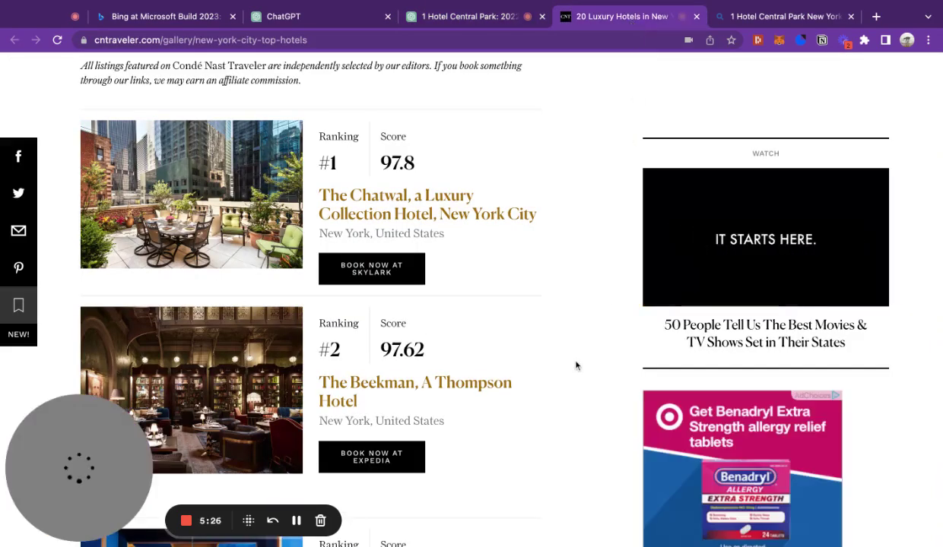
scroll(572, 371, "down", 5)
scroll(571, 370, "down", 15)
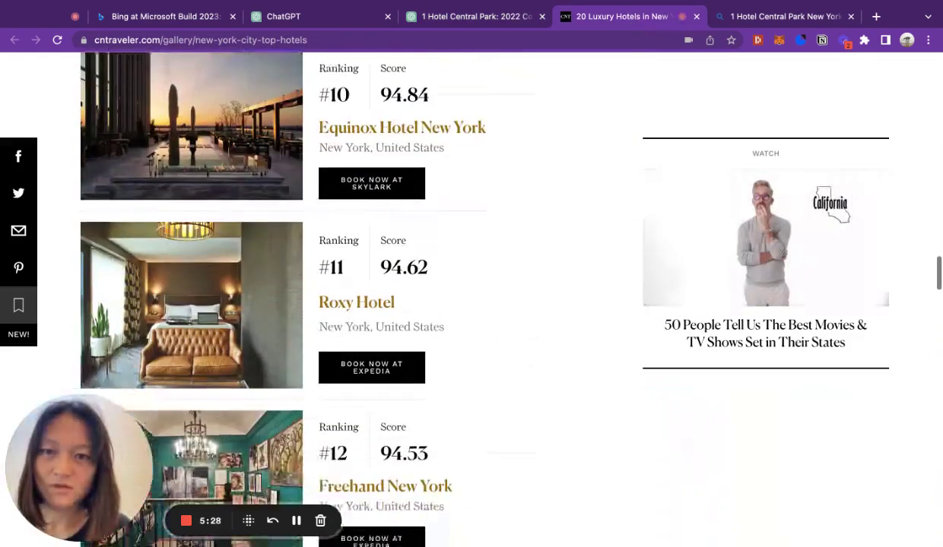
scroll(361, 218, "down", 3)
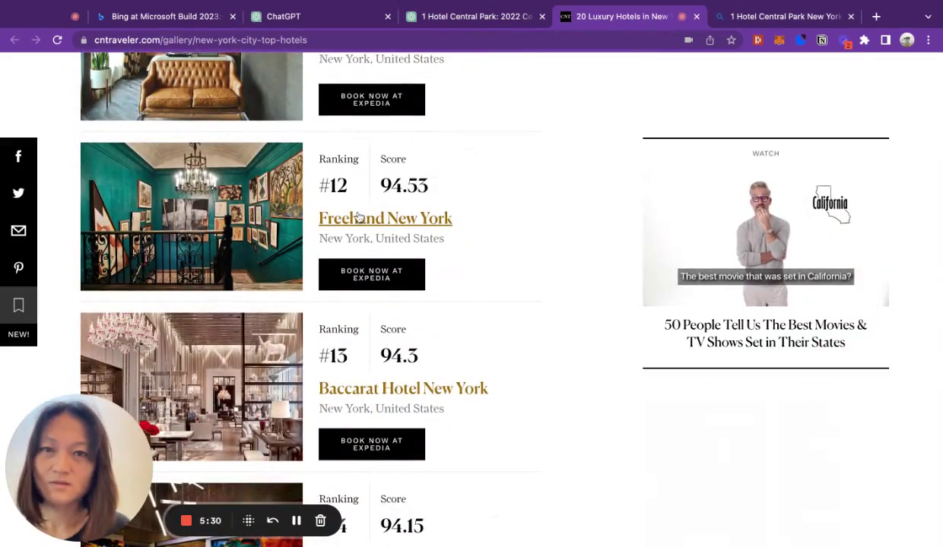
left_click(427, 22)
Scroll through the finished web-browsing conversation to review it
scroll(293, 212, "up", 2)
scroll(290, 216, "down", 2)
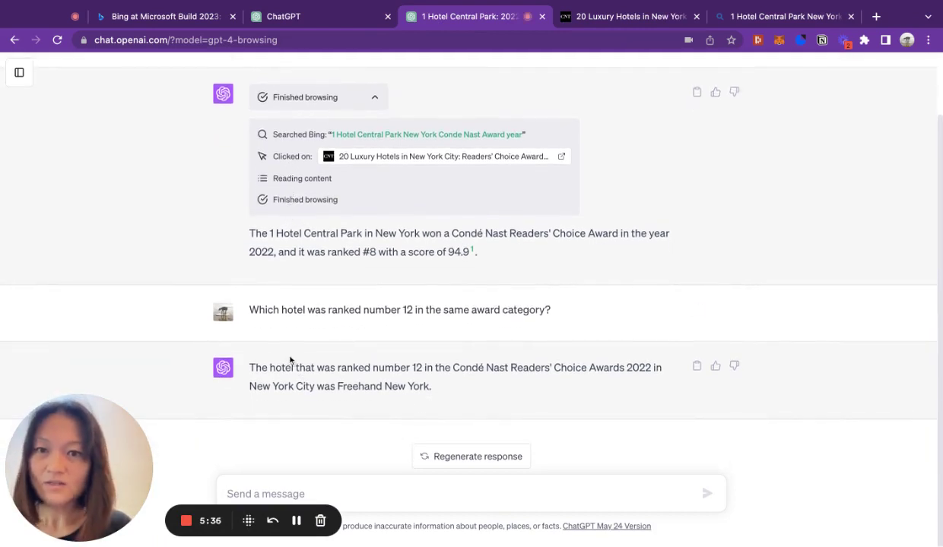